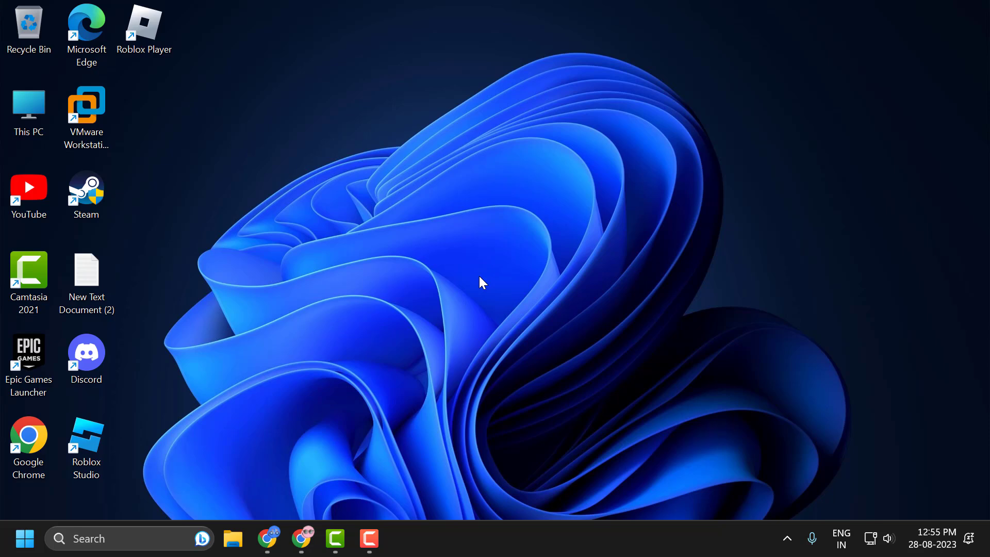
Open the local application data folder by running %localappdata%.
{"action": "right_click", "coordinate": [33, 534]}
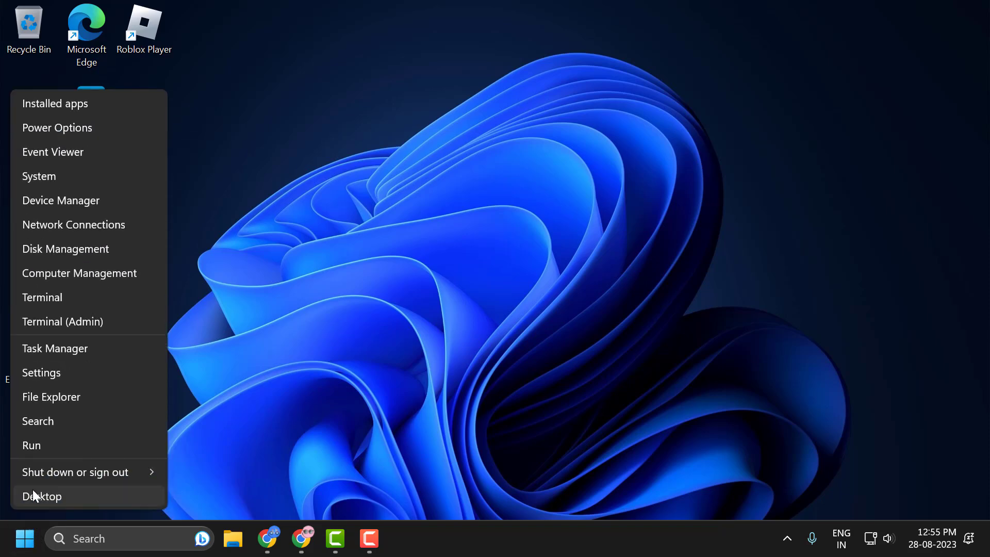
{"action": "left_click", "coordinate": [45, 444]}
{"action": "type", "text": "%localappdata%"}
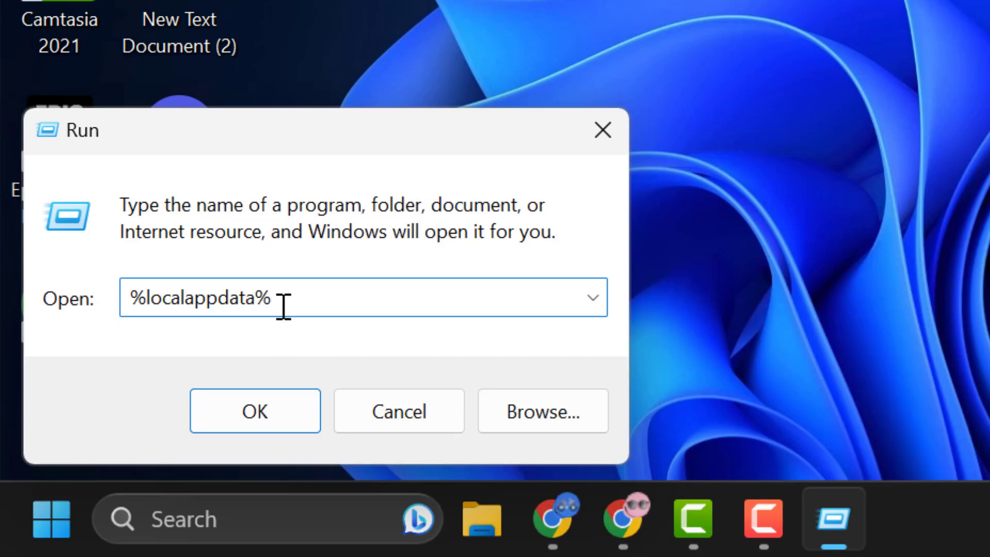
{"action": "left_click", "coordinate": [279, 423]}
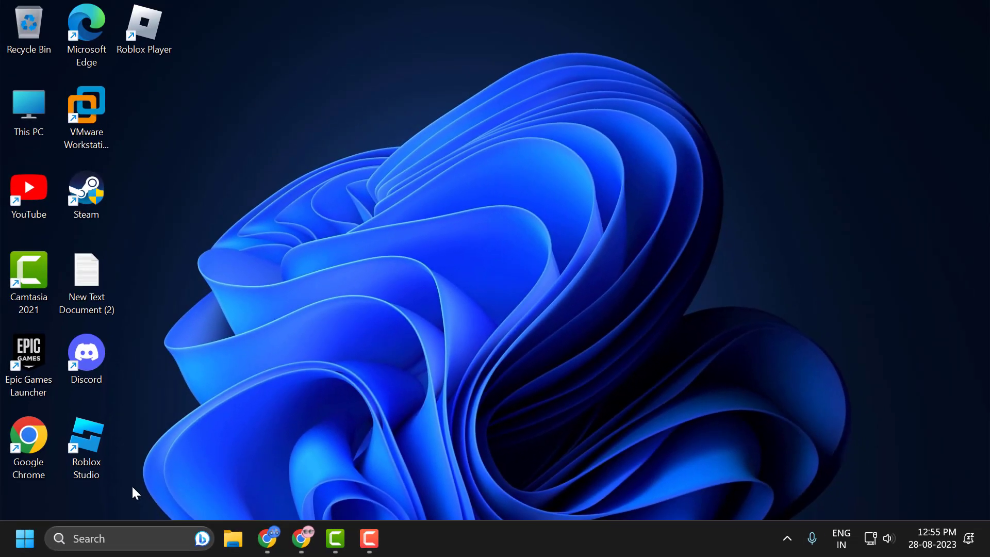
Try to delete the Steam folder from the AppData Local folder.
{"action": "left_click", "coordinate": [215, 303]}
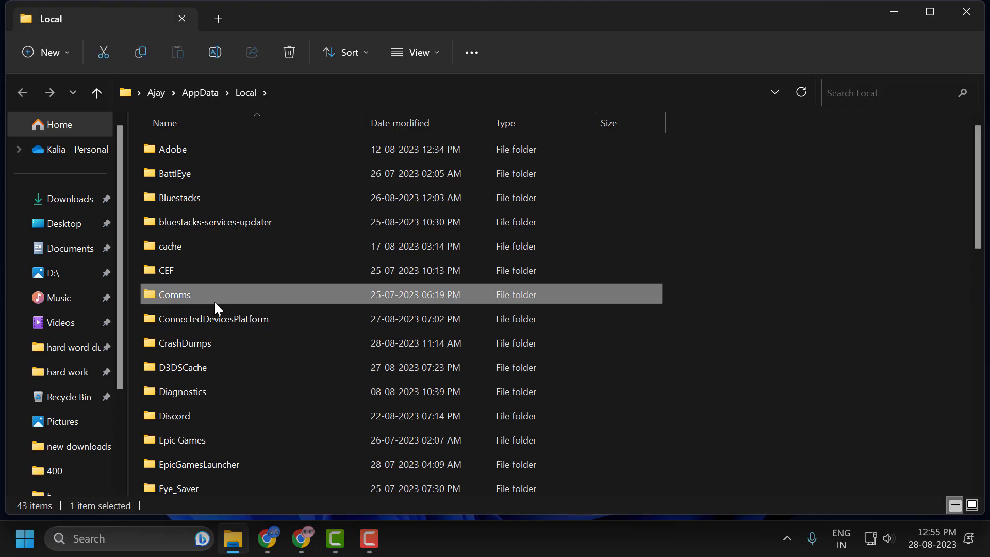
{"action": "key", "text": "s"}
{"action": "left_click", "coordinate": [190, 246]}
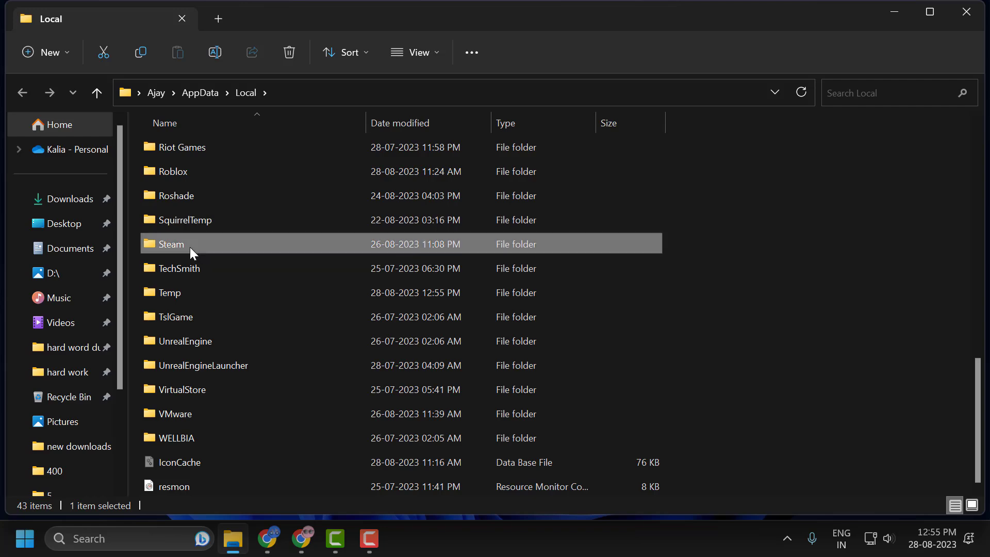
{"action": "right_click", "coordinate": [190, 247]}
{"action": "left_click", "coordinate": [305, 224]}
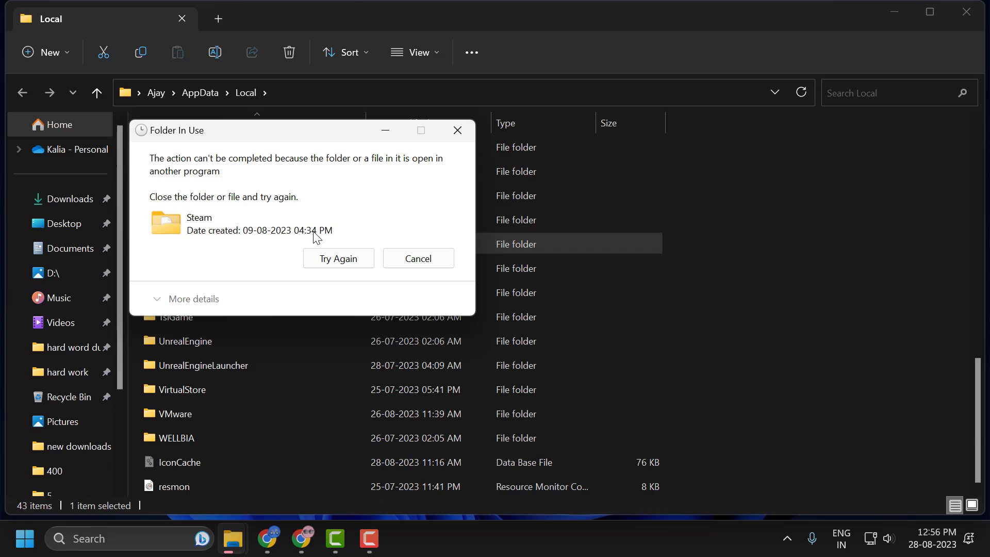
Exit the Steam client running in the background, retry deleting the Steam folder, and return to the desktop.
{"action": "left_click", "coordinate": [787, 538]}
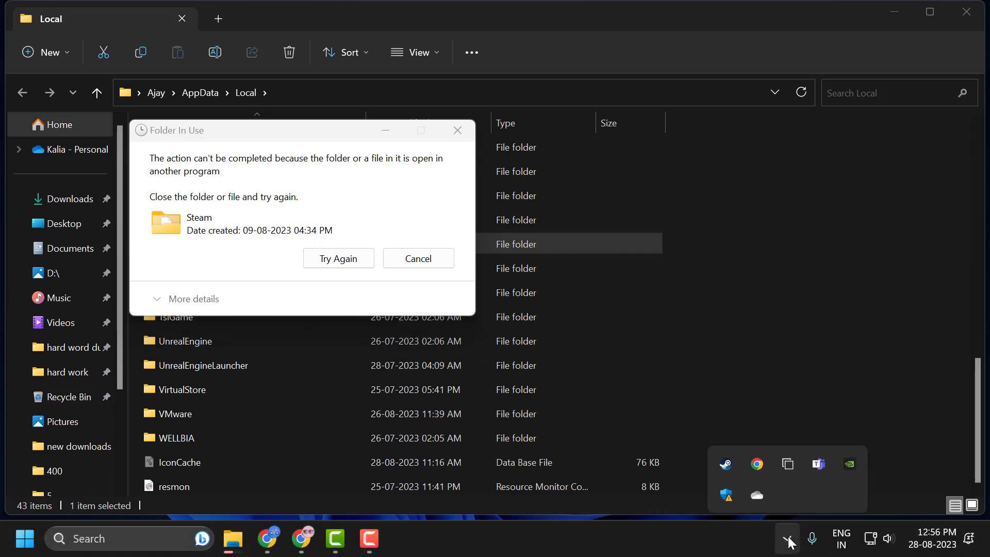
{"action": "right_click", "coordinate": [723, 463]}
{"action": "left_click", "coordinate": [740, 453]}
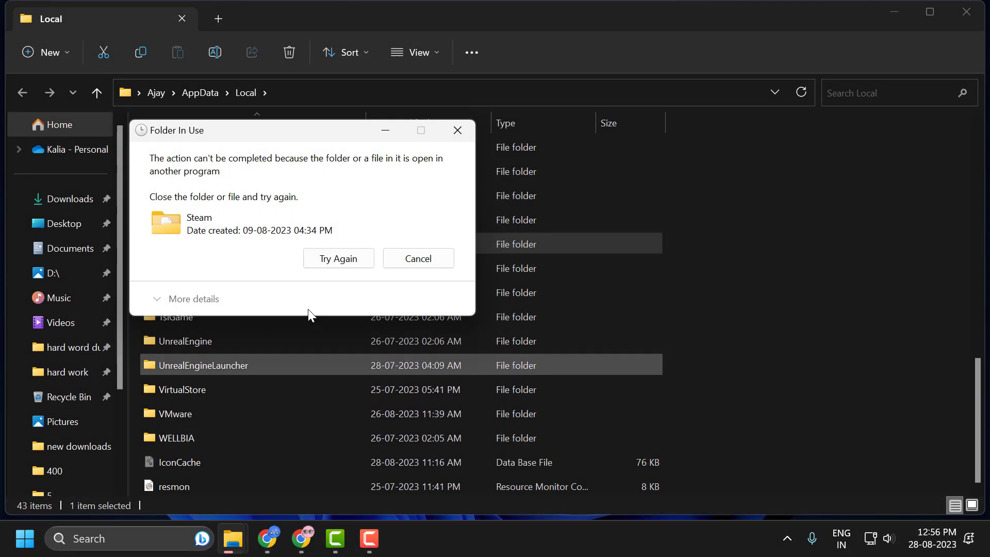
{"action": "left_click", "coordinate": [330, 263]}
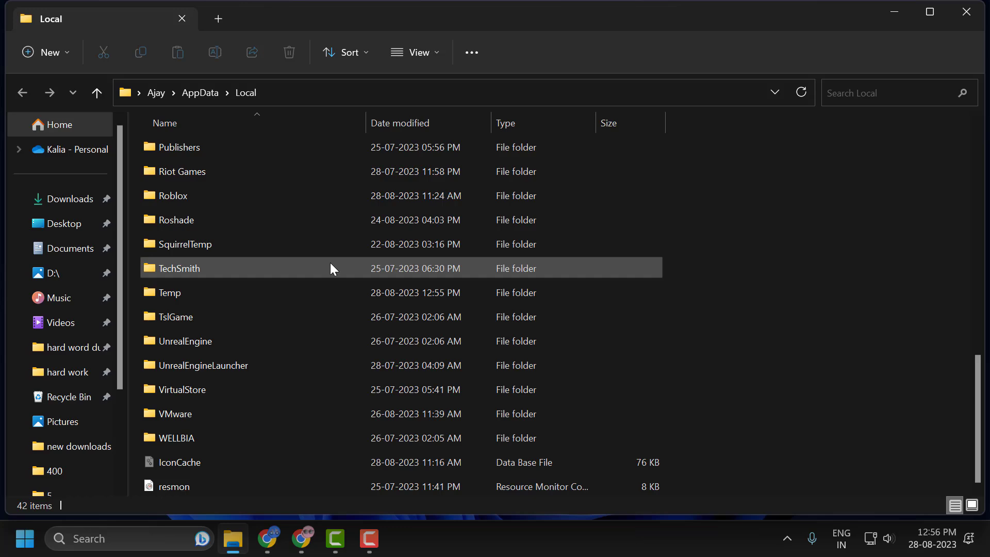
{"action": "key", "text": "super+d"}
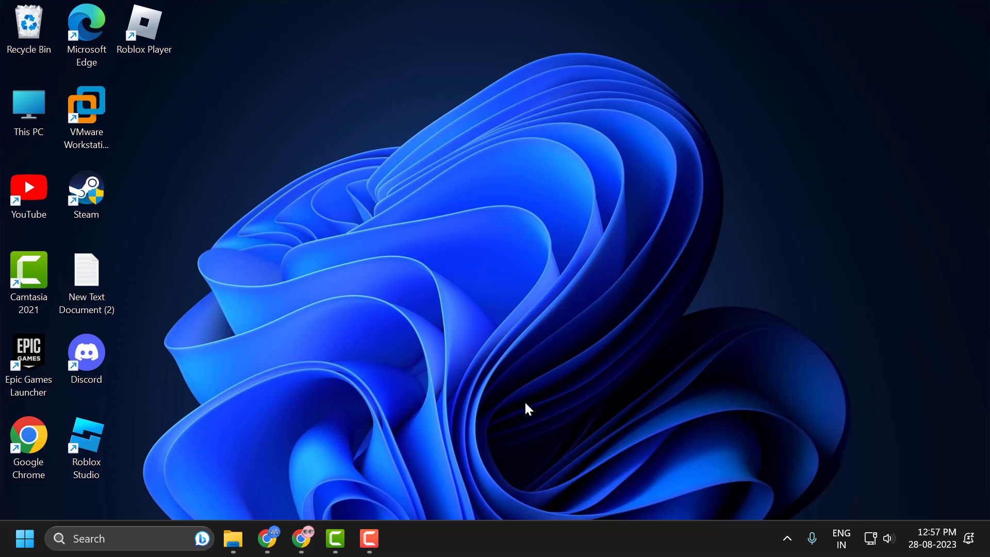
Search for cmd and open Command Prompt as administrator.
{"action": "left_click", "coordinate": [159, 536]}
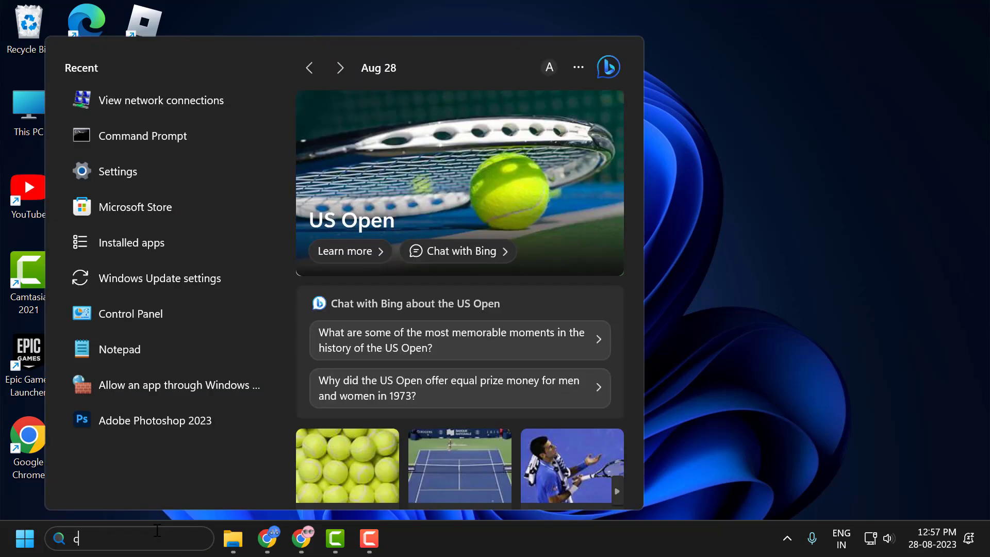
{"action": "type", "text": "cmd"}
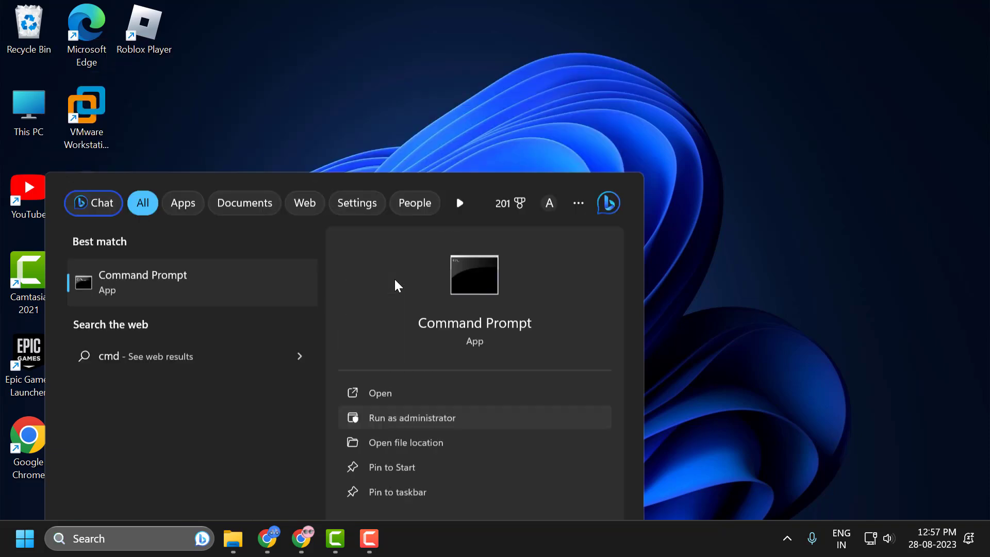
{"action": "left_click", "coordinate": [416, 415]}
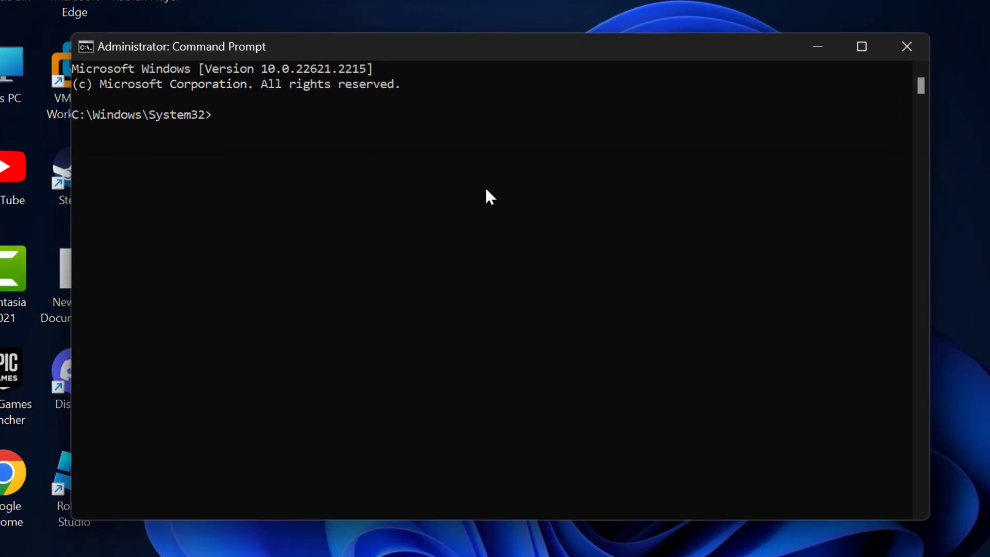
Flush the DNS resolver cache with the command ipconfig /flushdns.
{"action": "type", "text": "ipconfig /flu"}
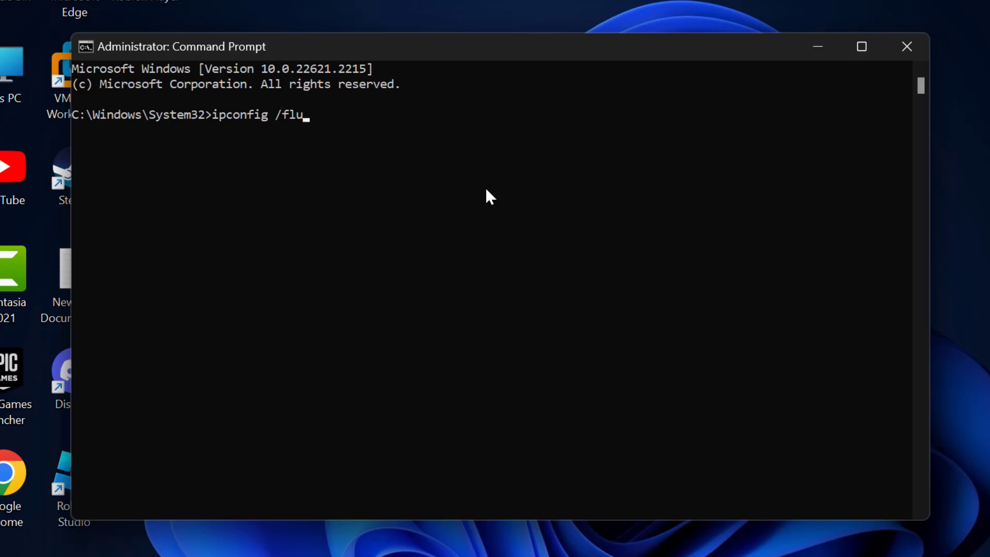
{"action": "type", "text": "shdns"}
{"action": "key", "text": "Return"}
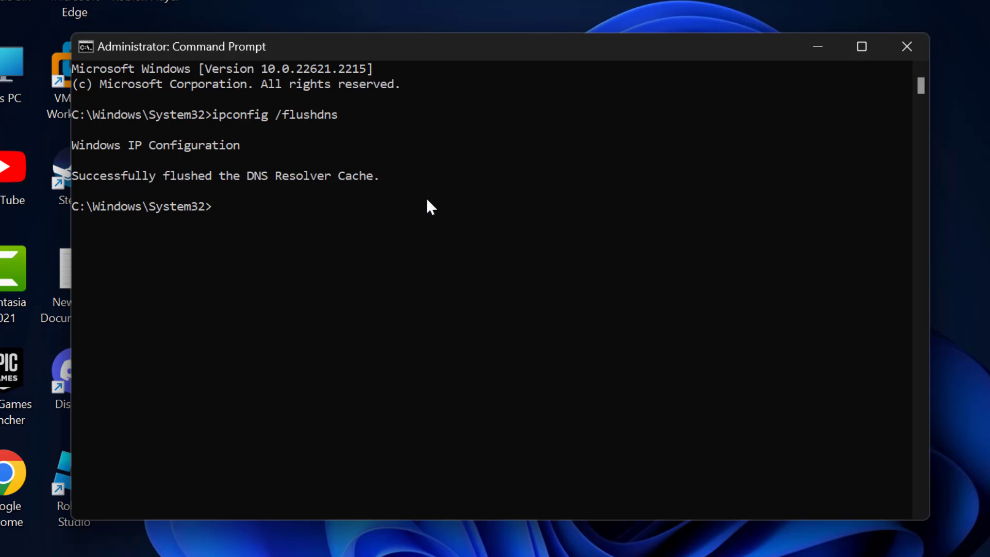
Reset Winsock and the IP stack with netsh winsock reset and netsh int ip reset, then close Command Prompt.
{"action": "type", "text": "netsh winsock reset"}
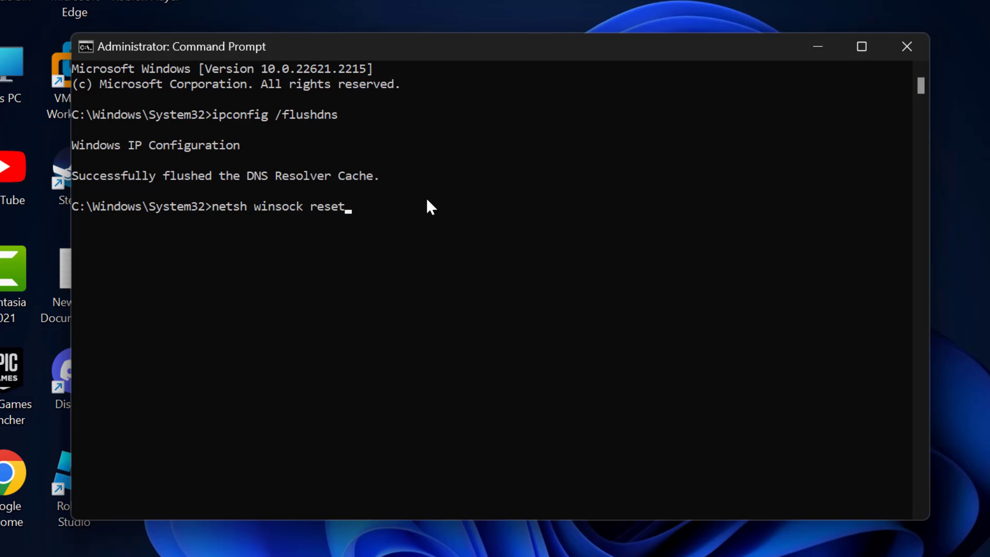
{"action": "key", "text": "Return"}
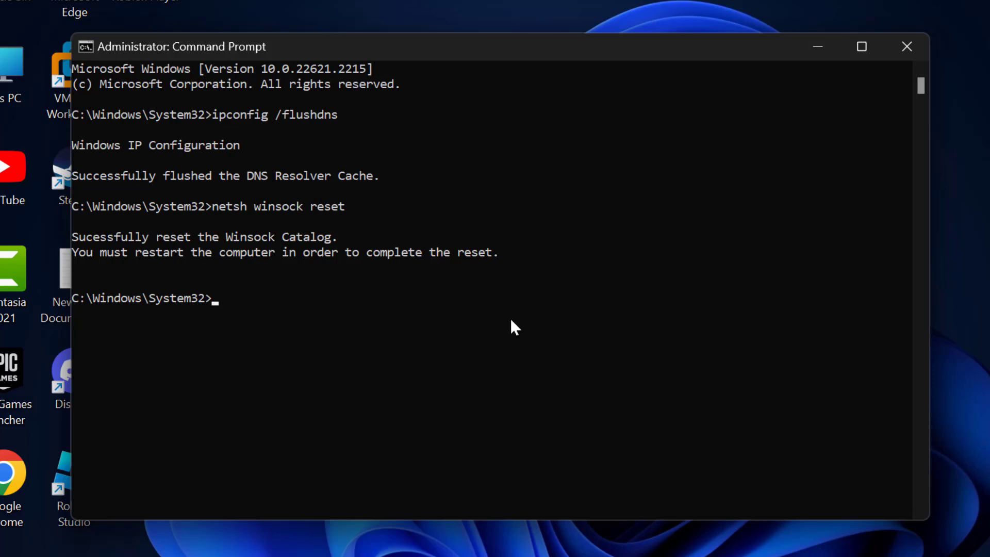
{"action": "type", "text": "netsh int ip reset"}
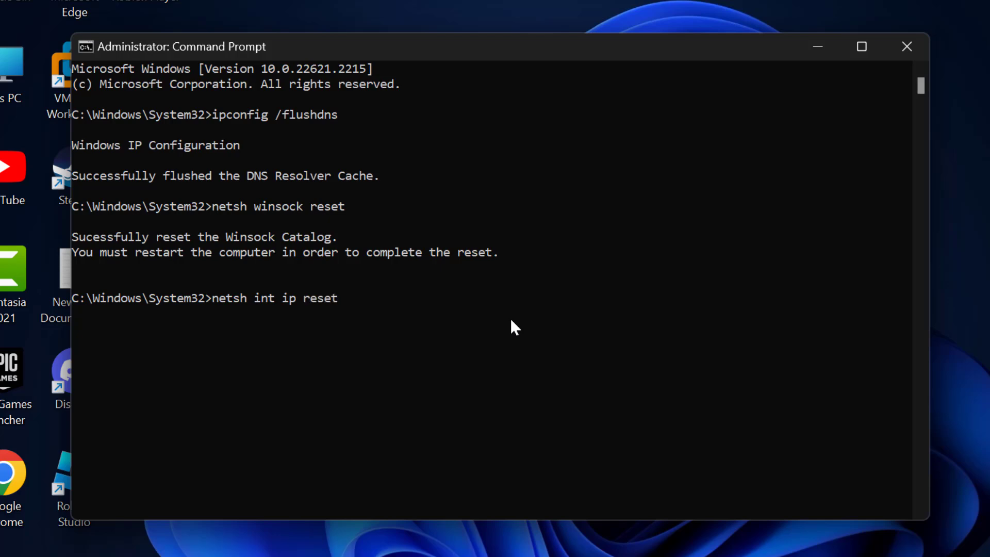
{"action": "key", "text": "Return"}
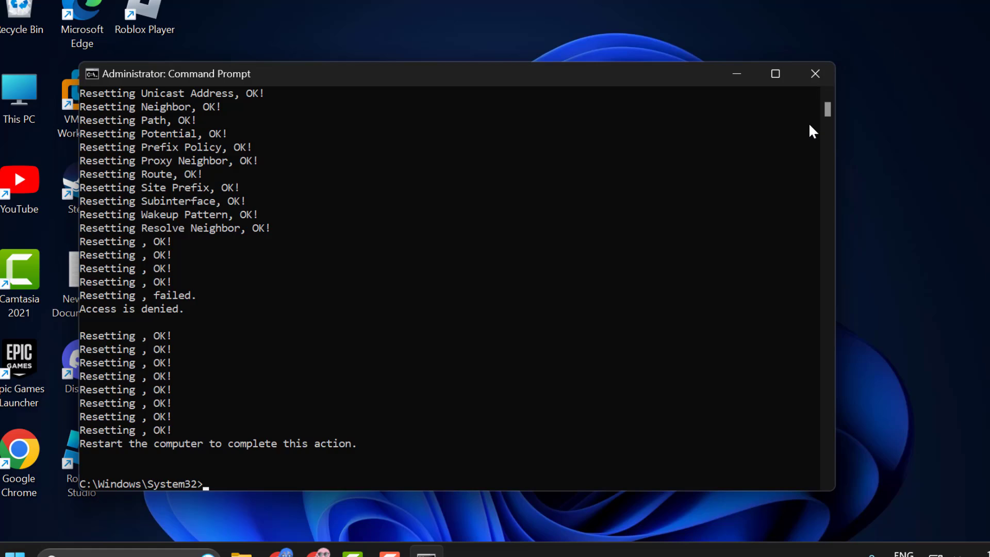
{"action": "left_click", "coordinate": [815, 74]}
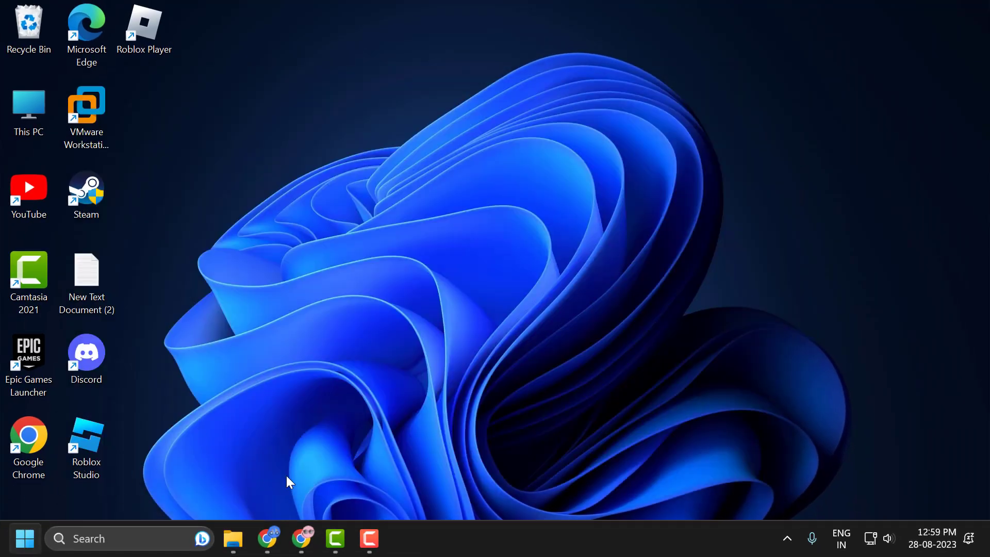
{"action": "key", "text": "super"}
{"action": "left_click", "coordinate": [449, 485]}
{"action": "left_click", "coordinate": [614, 305]}
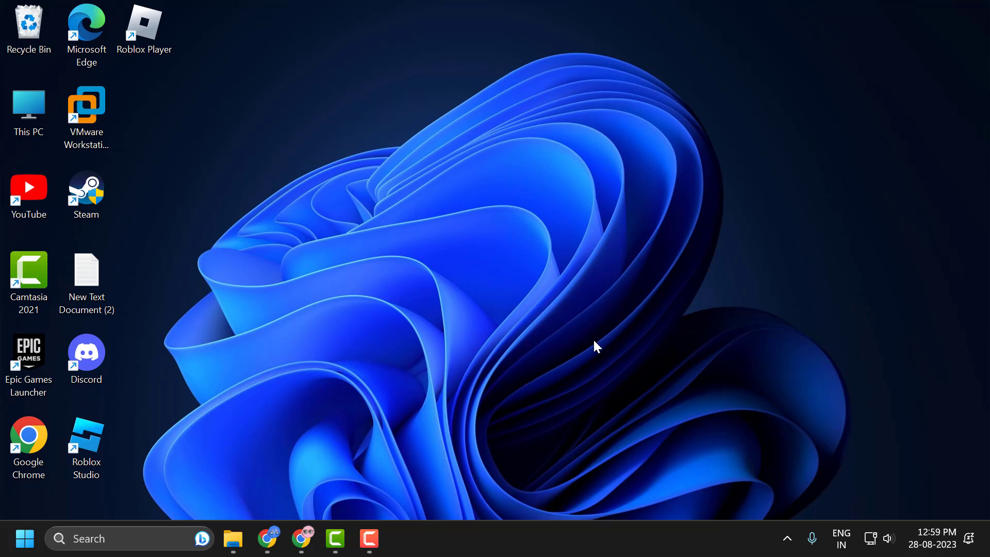
Search Windows for "view" and open View network connections.
{"action": "left_click", "coordinate": [99, 539]}
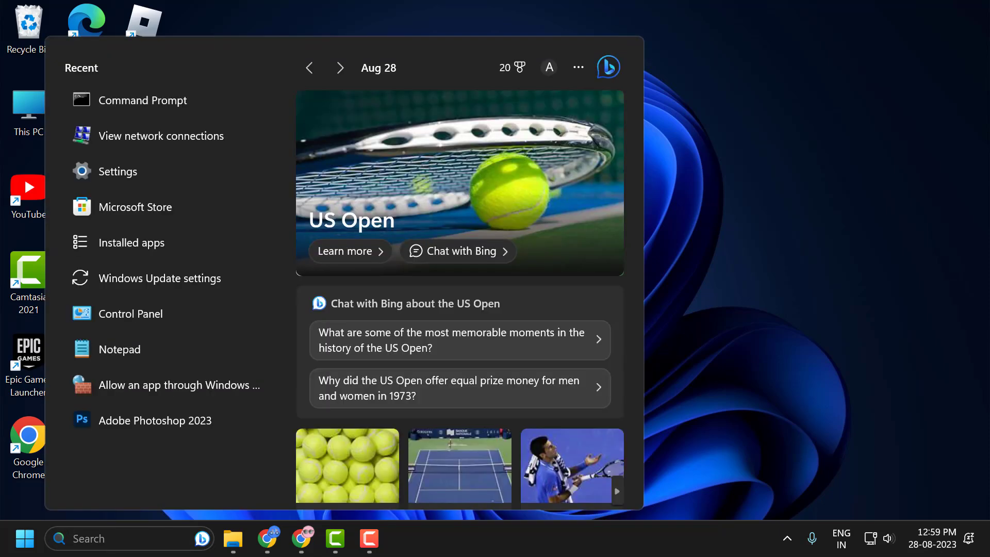
{"action": "type", "text": "view"}
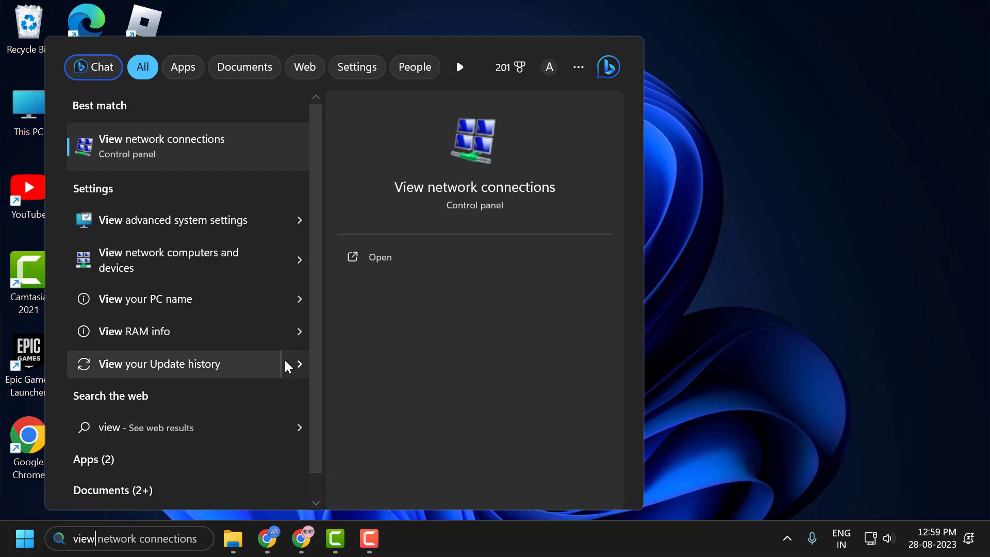
{"action": "left_click", "coordinate": [380, 267]}
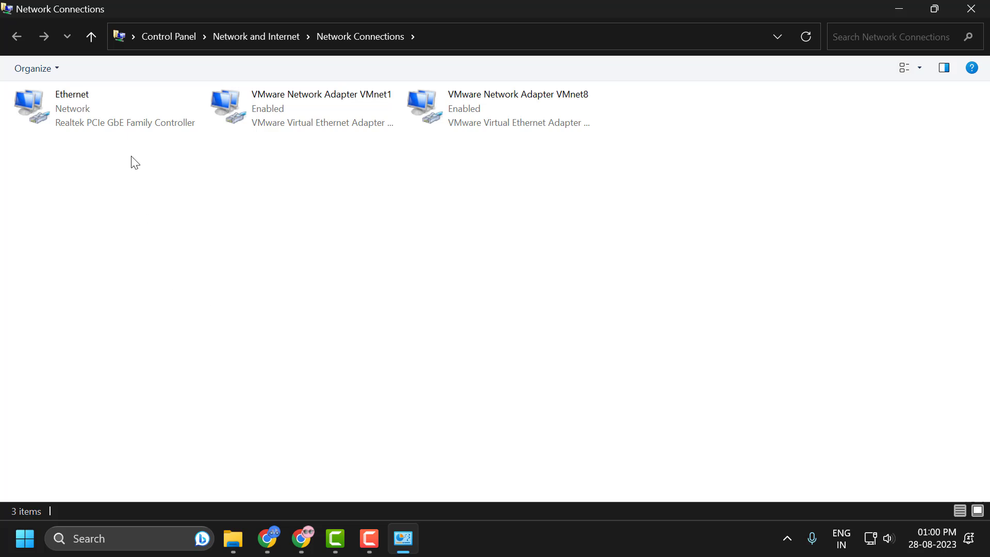
Open the Internet Protocol Version 4 (TCP/IPv4) properties of the Ethernet adapter.
{"action": "left_click", "coordinate": [123, 104]}
{"action": "right_click", "coordinate": [122, 104]}
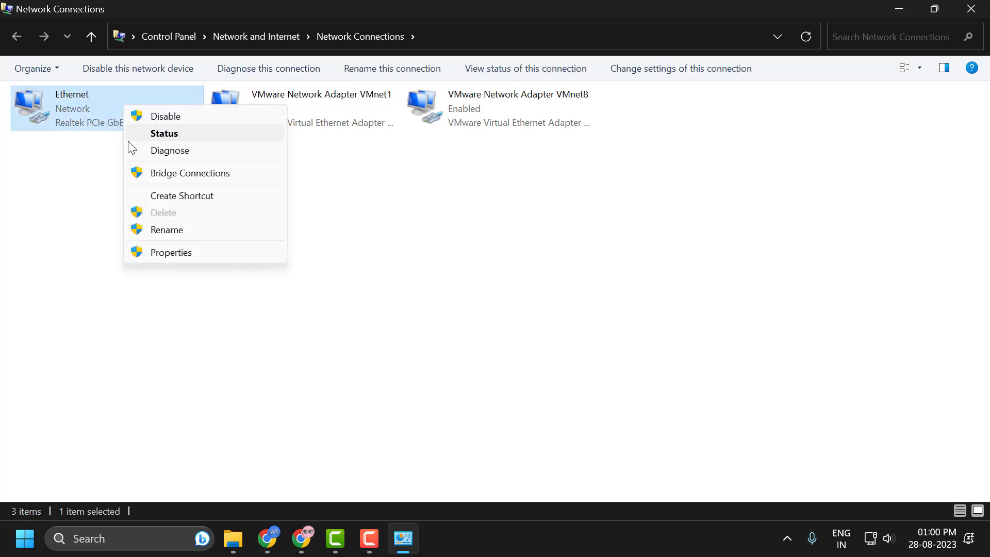
{"action": "left_click", "coordinate": [170, 251]}
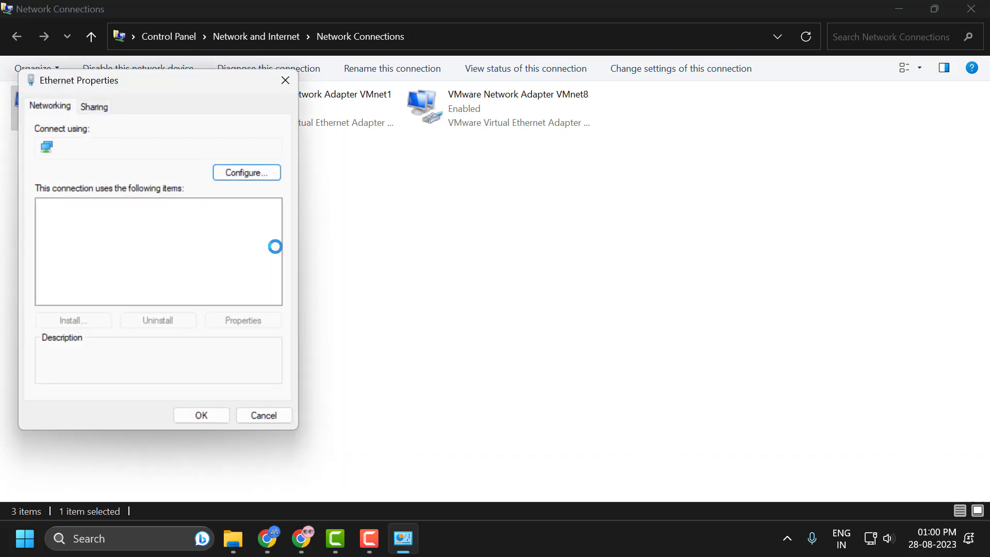
{"action": "left_click", "coordinate": [76, 260]}
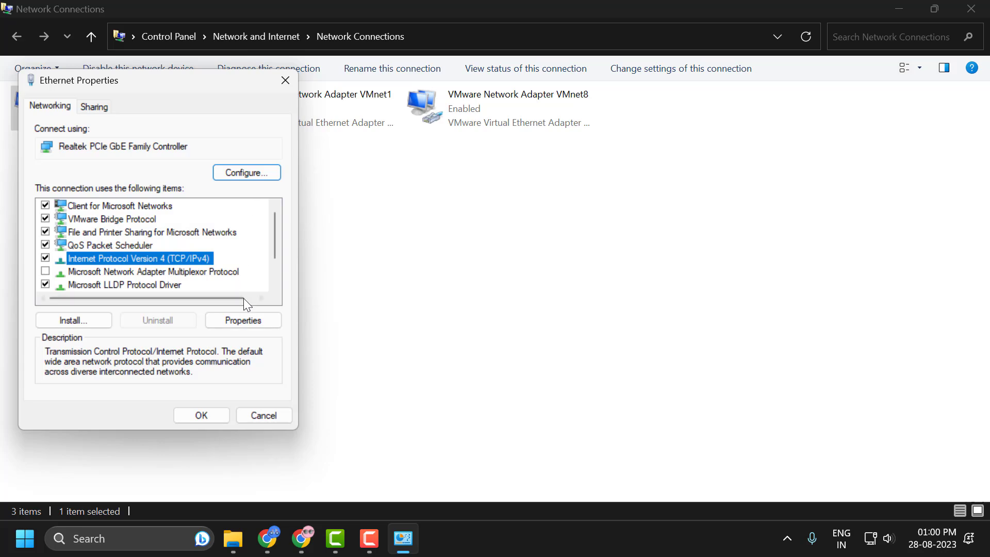
{"action": "left_click", "coordinate": [243, 320]}
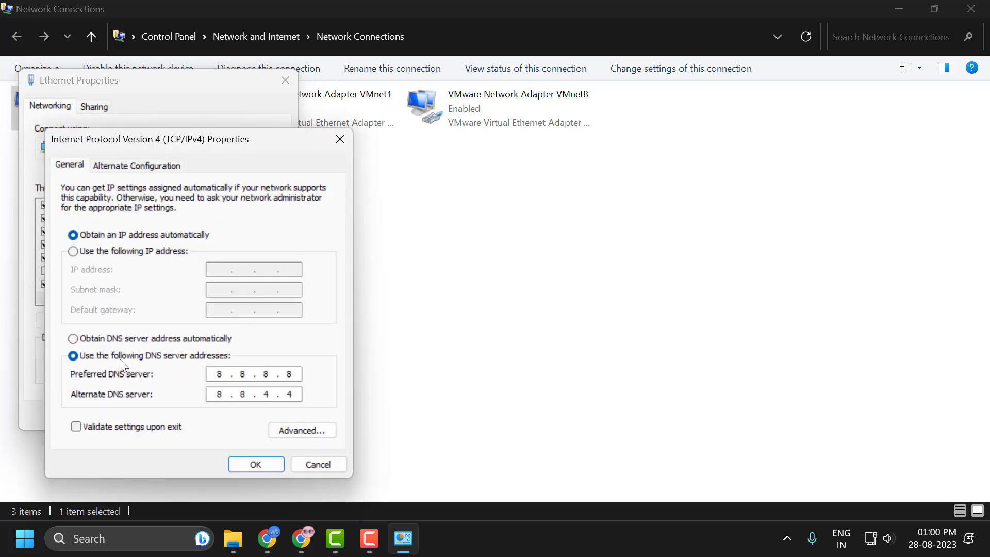
Set the preferred DNS server to 1.1.1.1 and the alternate to 1.0.0.1, save, and close the network windows.
{"action": "left_click", "coordinate": [76, 340]}
{"action": "left_click", "coordinate": [73, 358]}
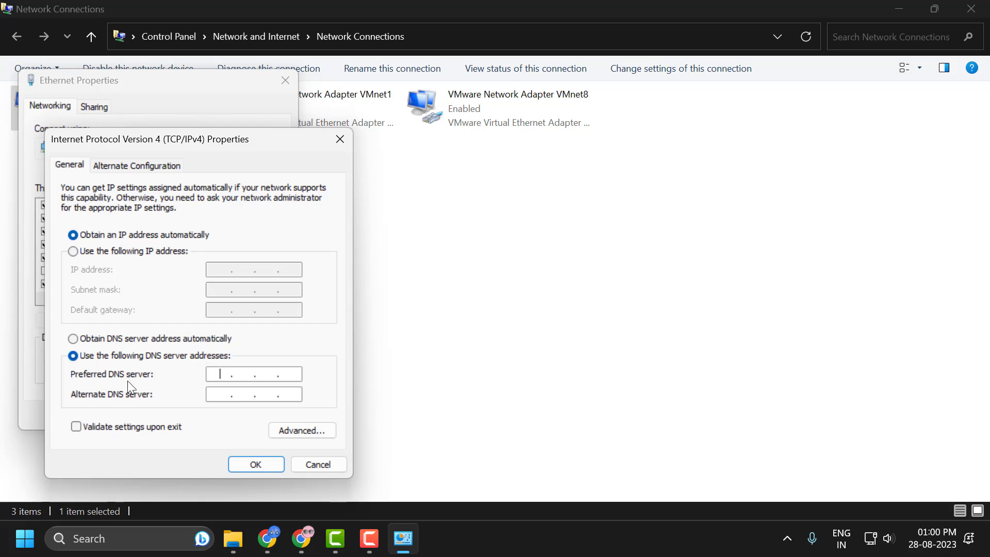
{"action": "type", "text": "1.1.1.1"}
{"action": "key", "text": "Tab"}
{"action": "type", "text": "1.0.0.1"}
{"action": "left_click", "coordinate": [265, 464]}
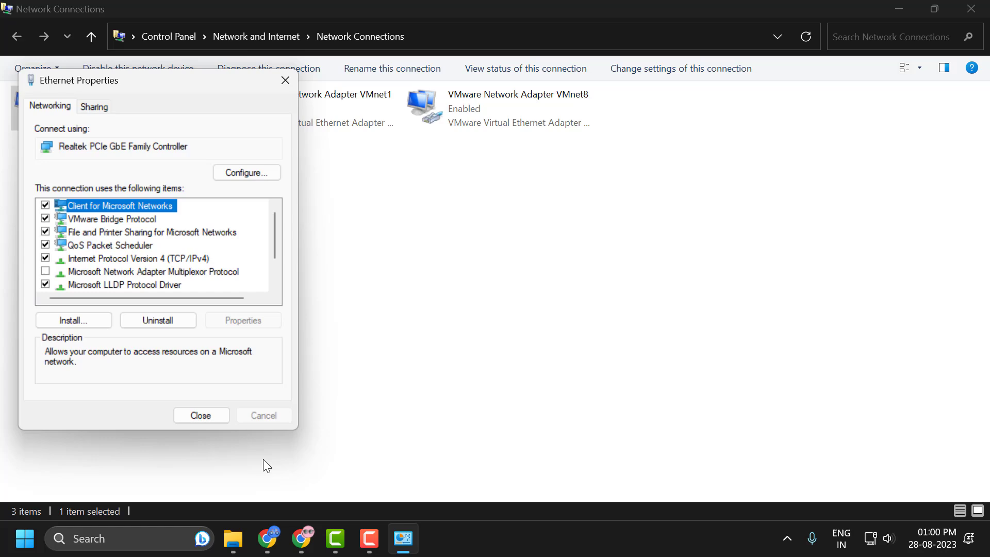
{"action": "left_click", "coordinate": [202, 415]}
{"action": "key", "text": "alt+F4"}
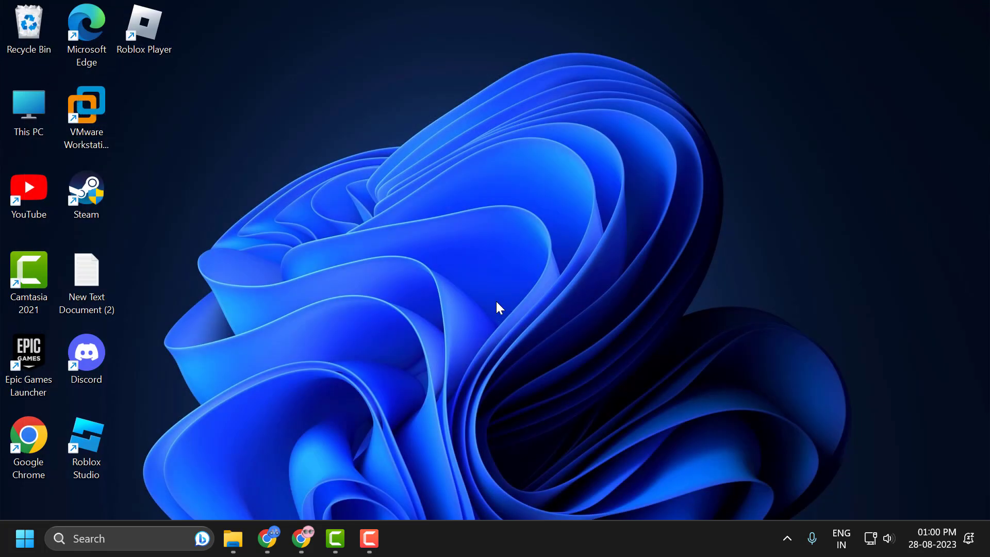